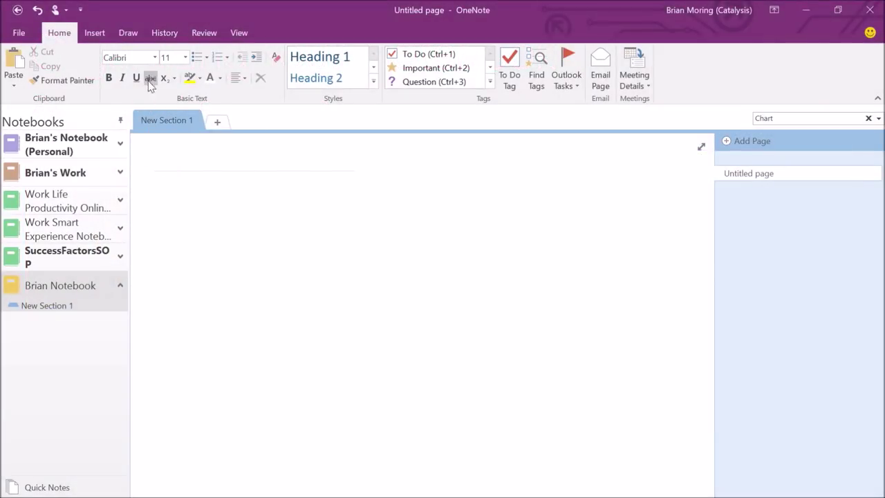
# Rename the notebook's New Section 1 as "Shopping List"
pyautogui.doubleClick(164, 117)
pyautogui.write('Shopping L')
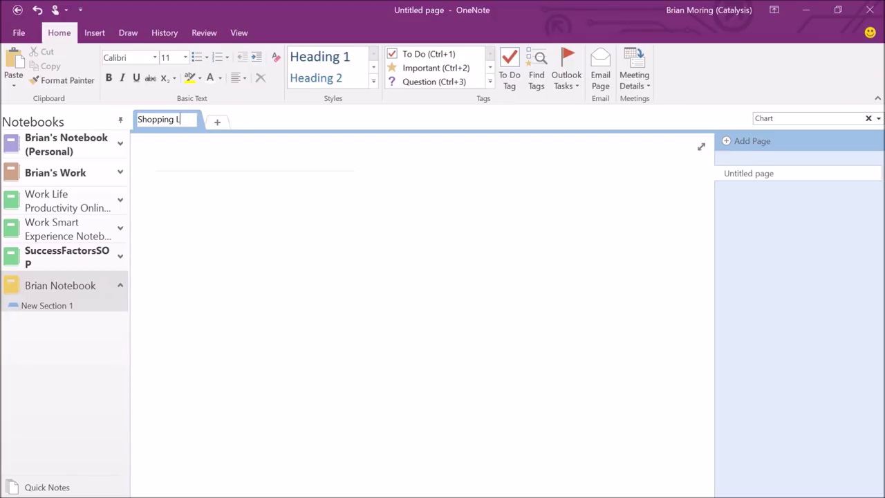
pyautogui.write('ist')
pyautogui.click(276, 197)
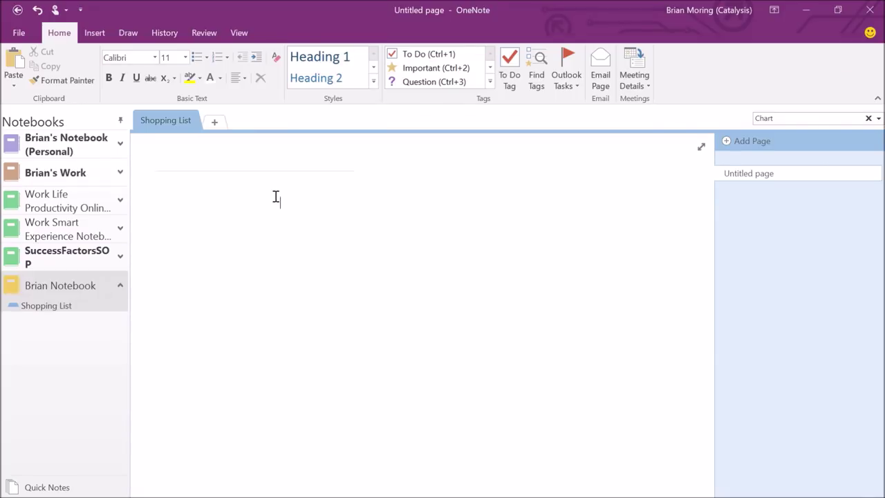
# Add two new sections to the notebook, named "Vacation Ideas" and "Landscaping"
pyautogui.click(215, 123)
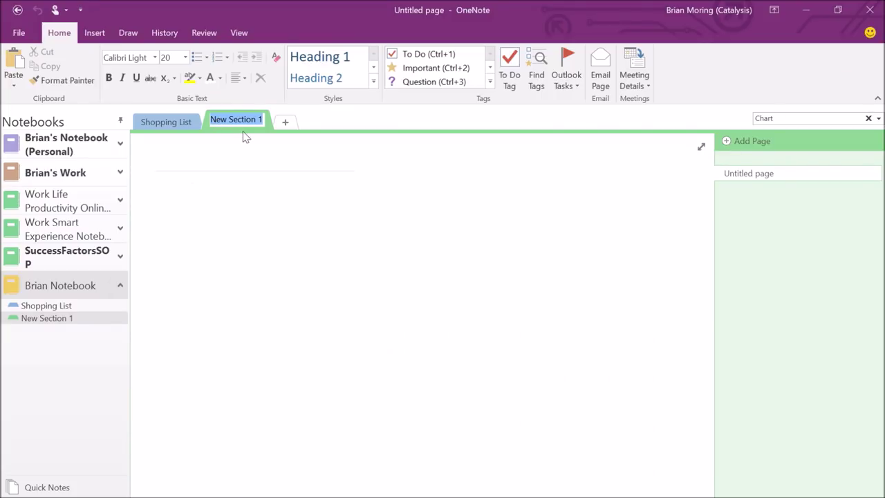
pyautogui.write('Vacation Ideas')
pyautogui.press('Return')
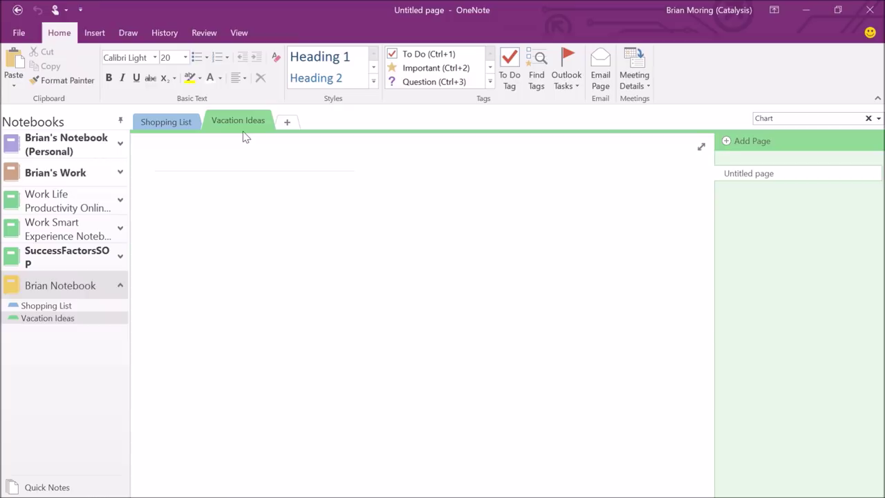
pyautogui.click(283, 126)
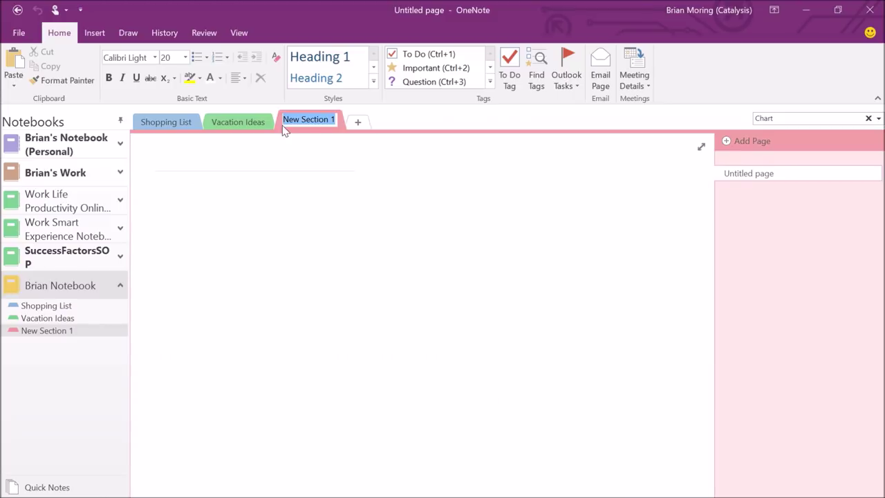
pyautogui.write('Landscaping')
pyautogui.press('Return')
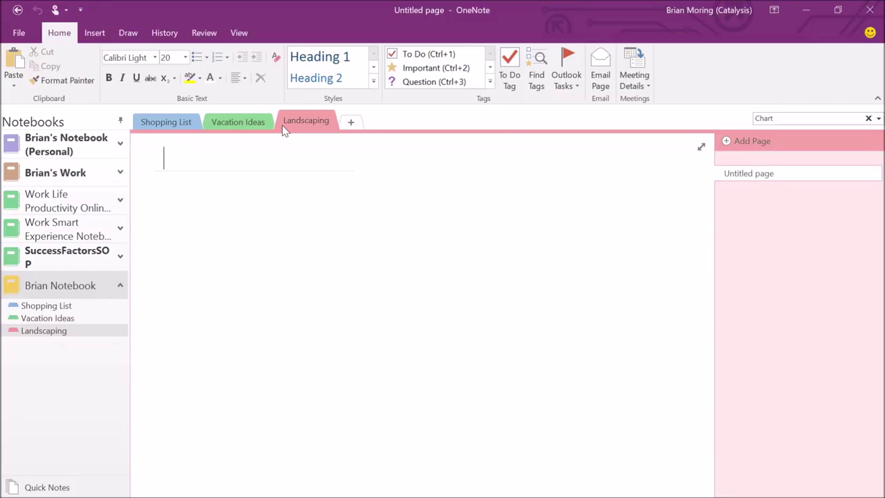
# Add five new untitled pages to the Shopping List section
pyautogui.click(179, 119)
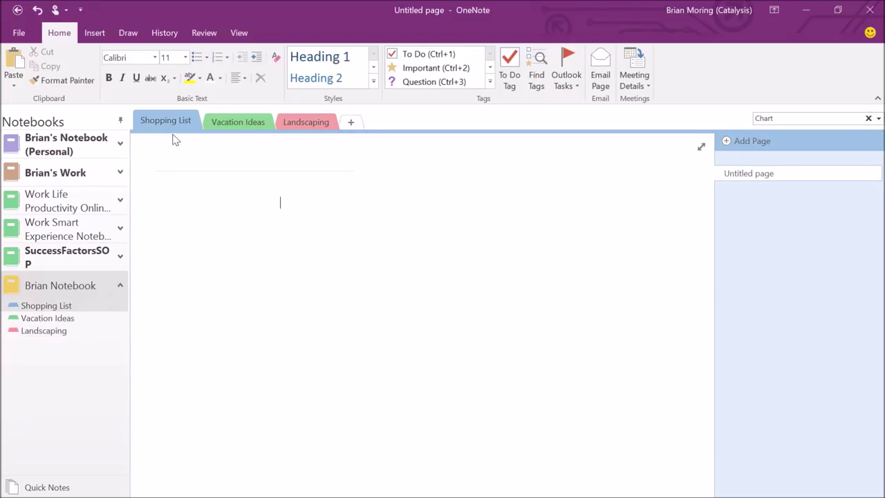
pyautogui.click(761, 151)
pyautogui.click(762, 151)
pyautogui.click(762, 151)
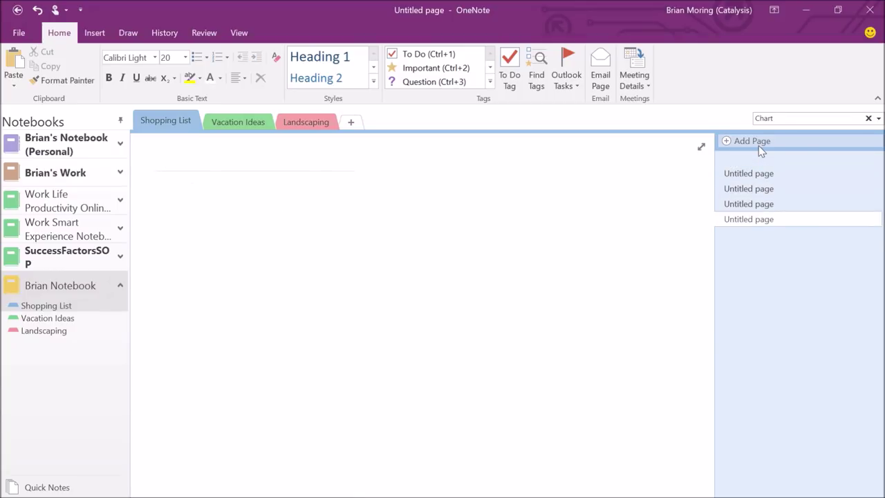
pyautogui.click(761, 152)
pyautogui.click(761, 151)
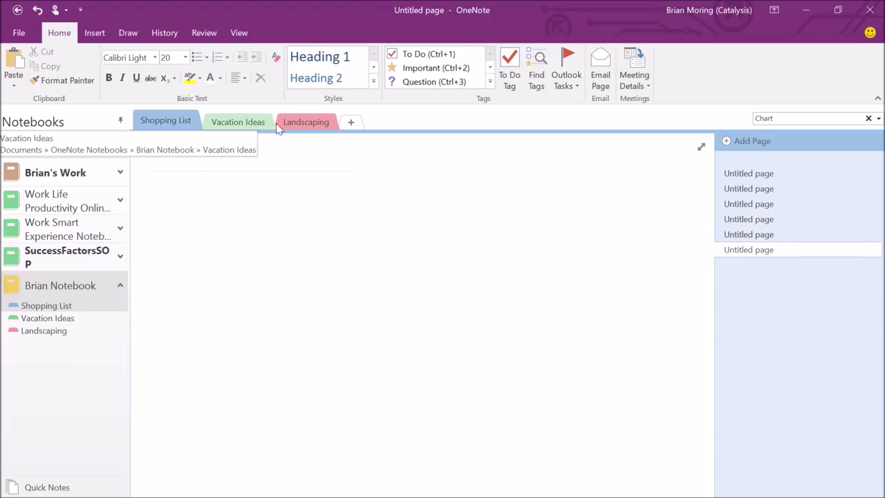
# Add three more sections after Landscaping, named "Canada", "Mexico" and "Europe"
pyautogui.click(351, 121)
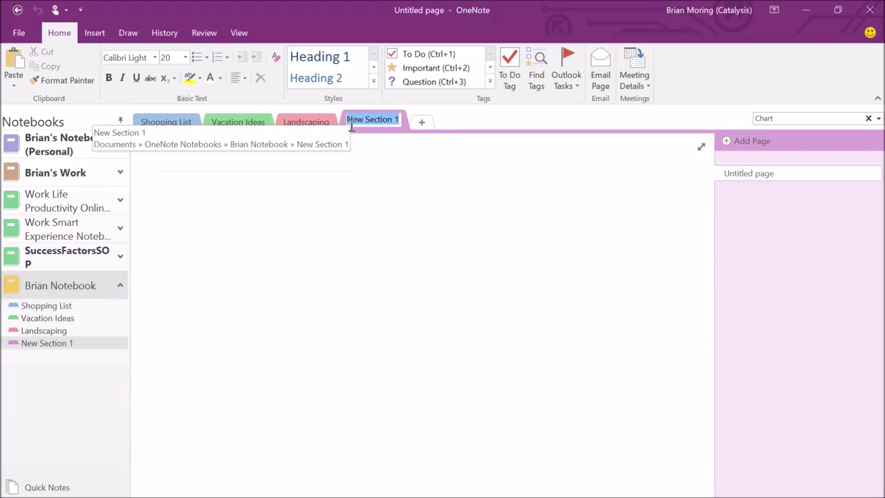
pyautogui.write('Can')
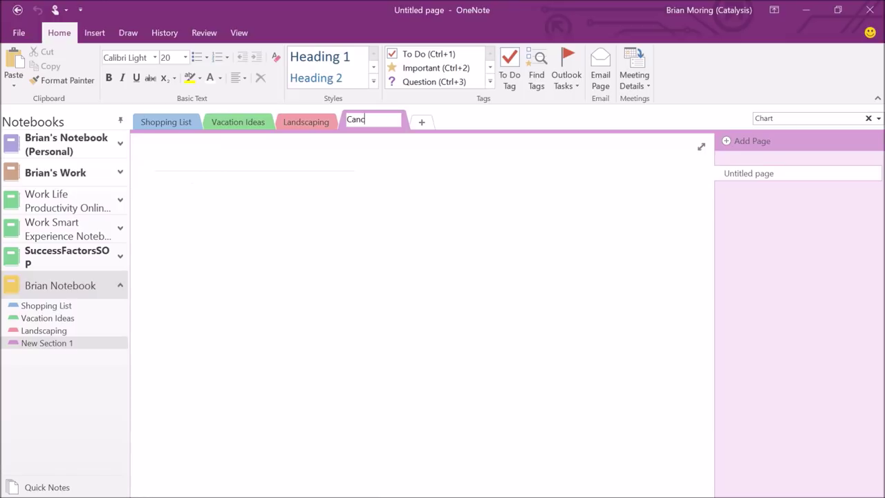
pyautogui.write('ada')
pyautogui.press('Return')
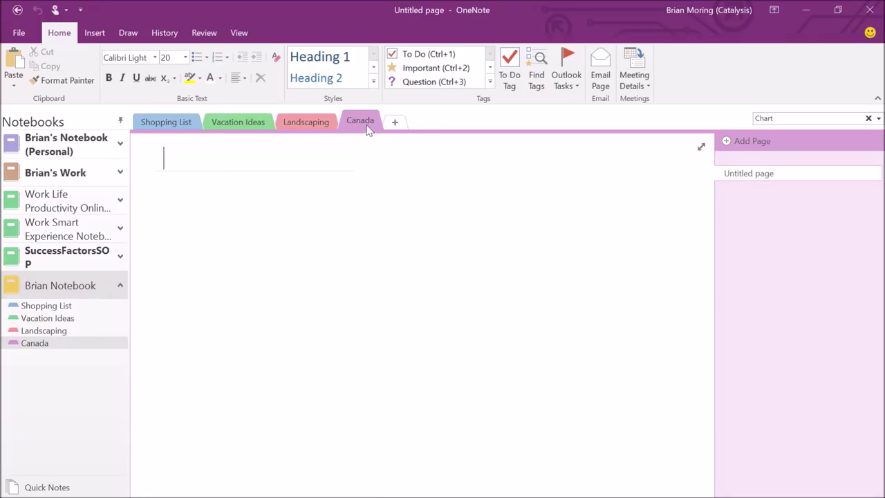
pyautogui.click(392, 122)
pyautogui.write('Mexico')
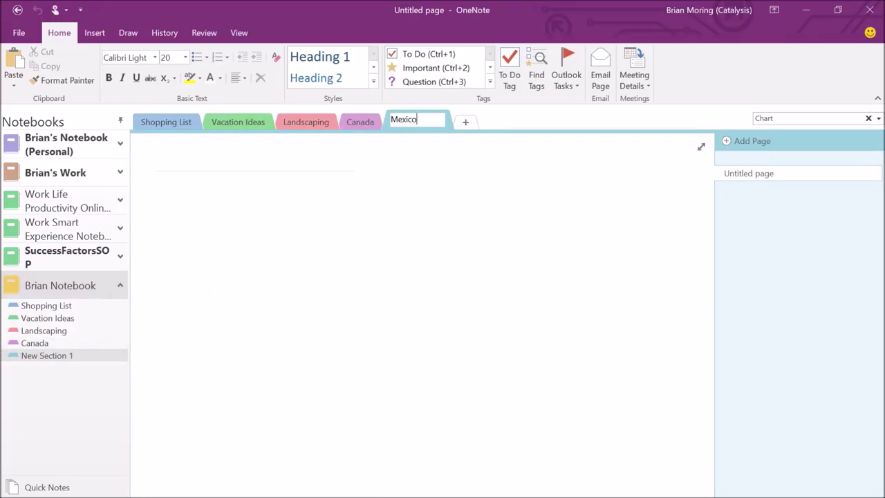
pyautogui.press('Return')
pyautogui.click(438, 123)
pyautogui.write('Europe')
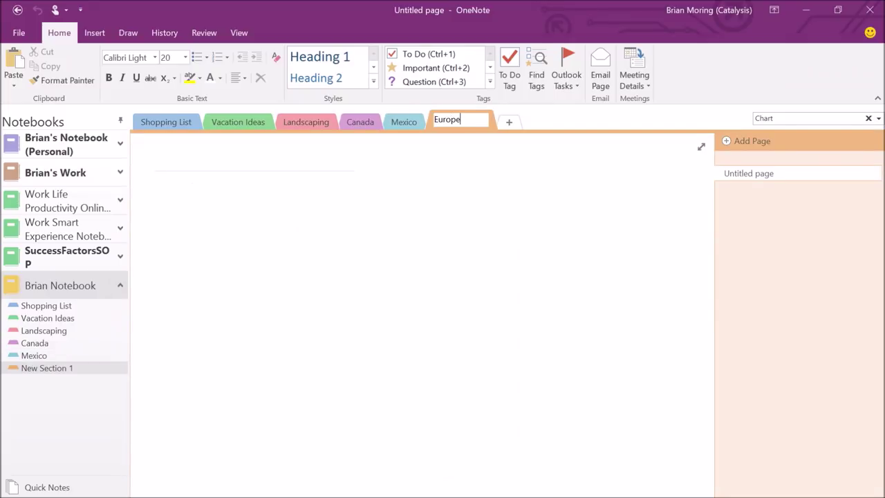
pyautogui.press('Return')
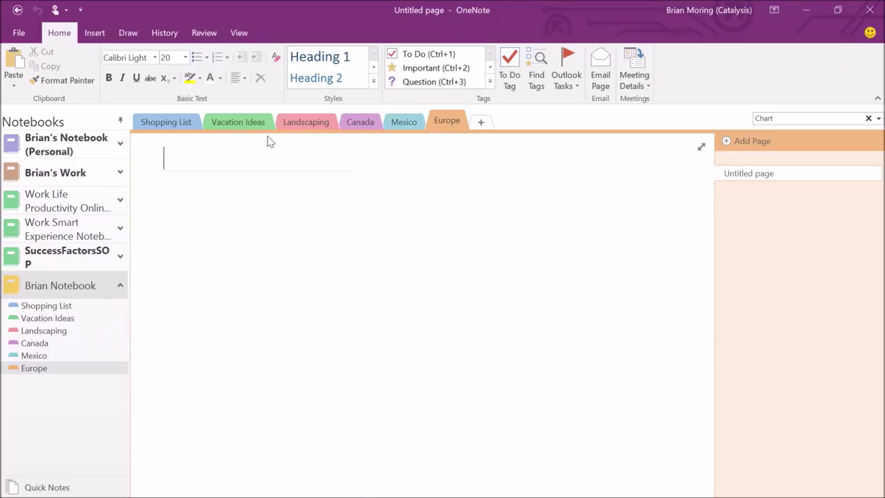
# Create a new section group in the notebook and name it "Family Vacation"
pyautogui.click(241, 122)
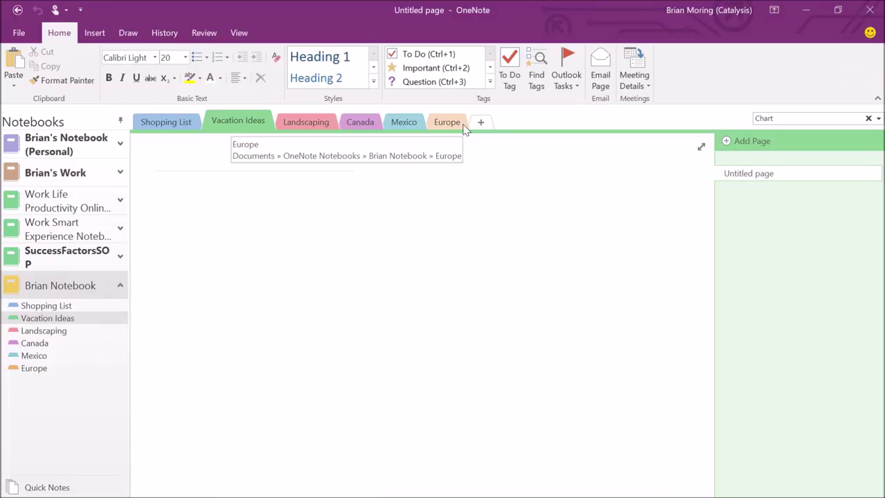
pyautogui.rightClick(503, 132)
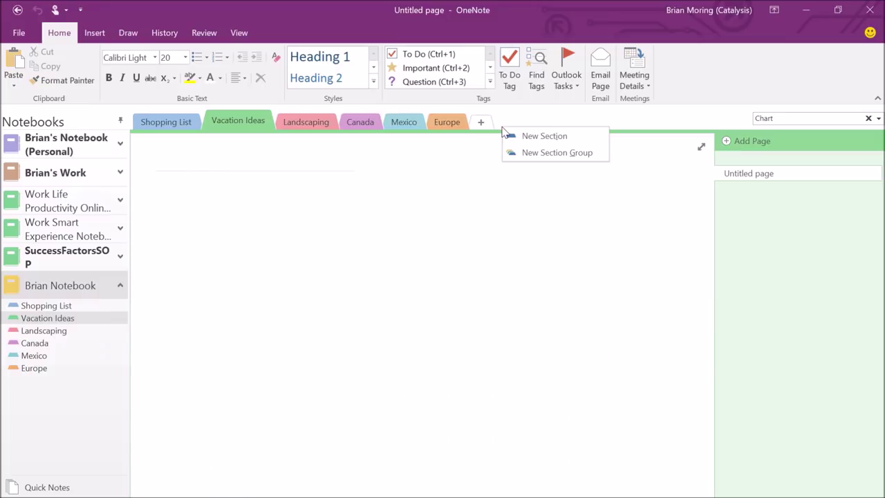
pyautogui.click(542, 154)
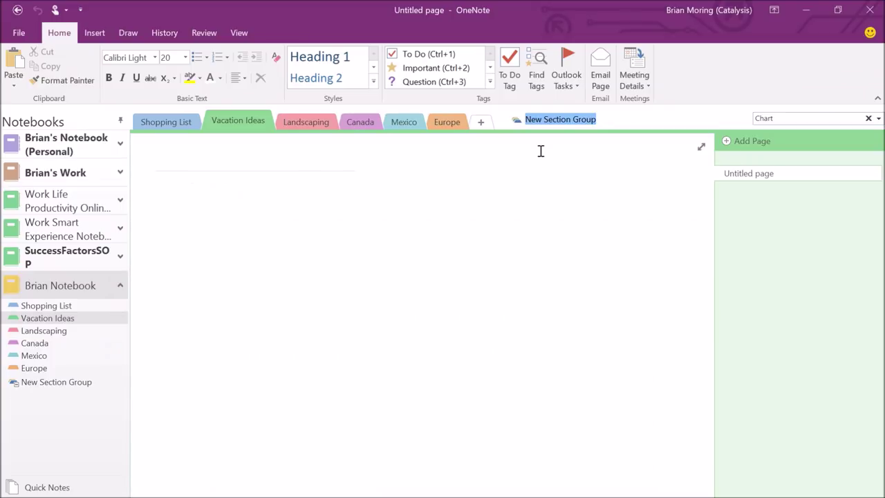
pyautogui.write('Vacation')
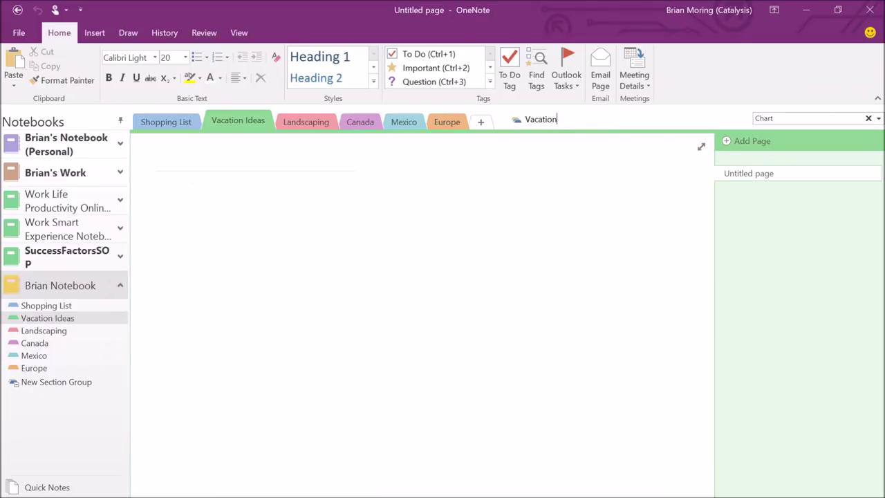
pyautogui.click(547, 119)
pyautogui.press('Home')
pyautogui.write('Family')
pyautogui.press('Return')
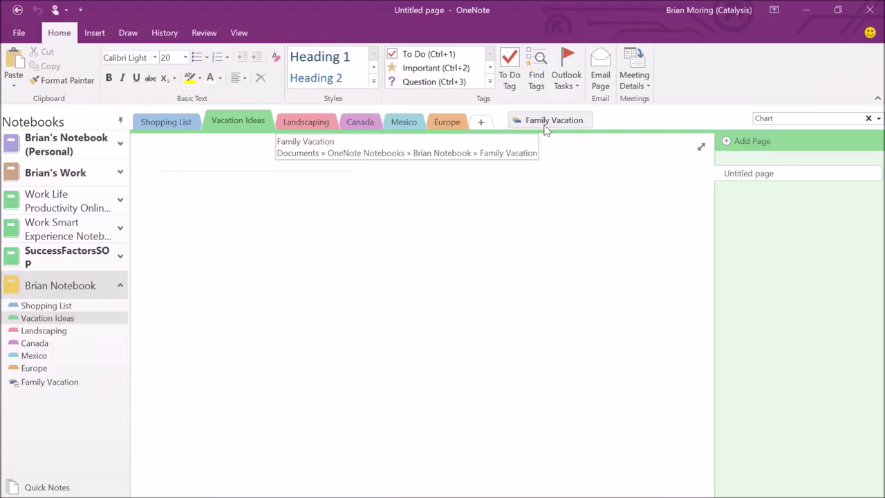
# Move the Vacation Ideas and Canada sections into the Family Vacation section group, returning to the parent notebook level after each
pyautogui.moveTo(545, 129); pyautogui.dragTo(527, 124)
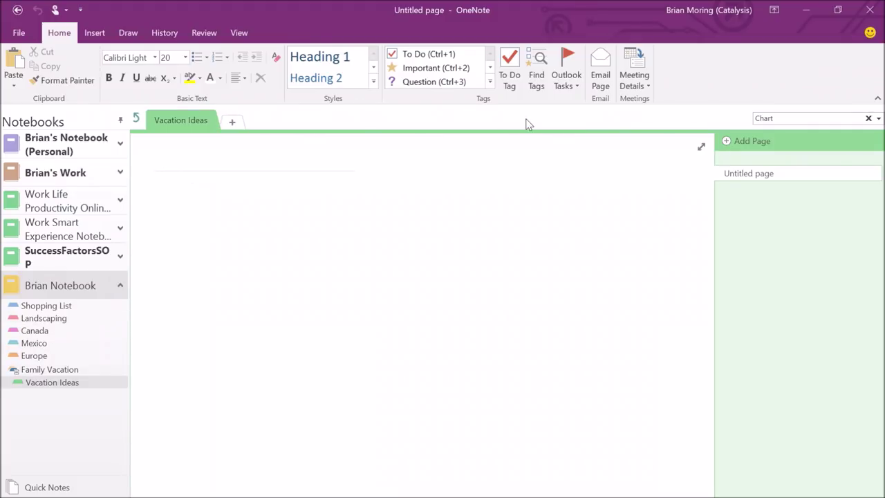
pyautogui.click(136, 120)
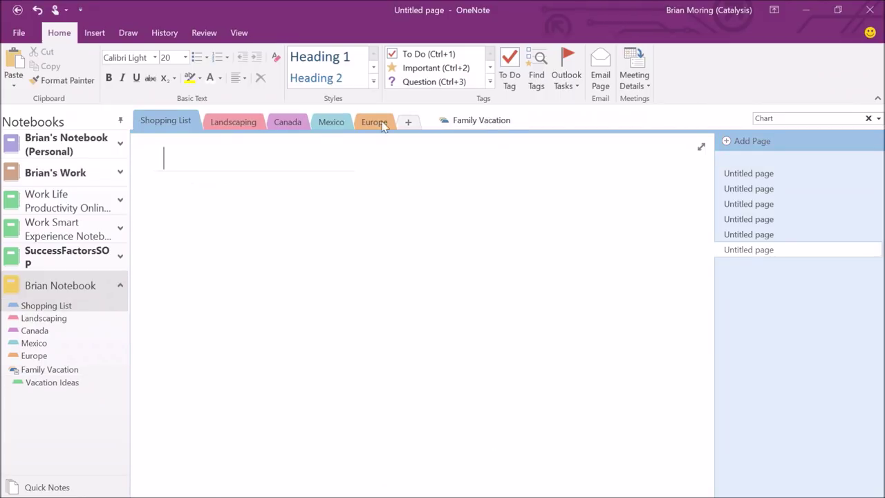
pyautogui.click(286, 121)
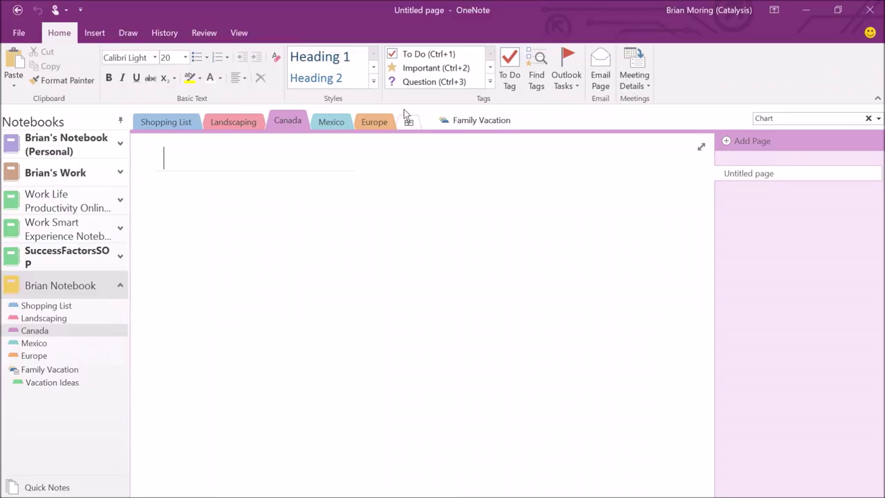
pyautogui.moveTo(404, 109); pyautogui.dragTo(467, 127)
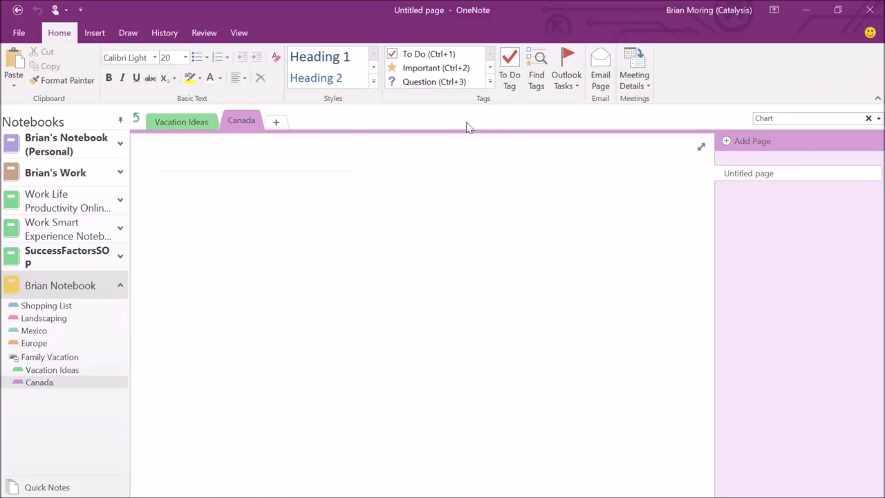
pyautogui.click(136, 120)
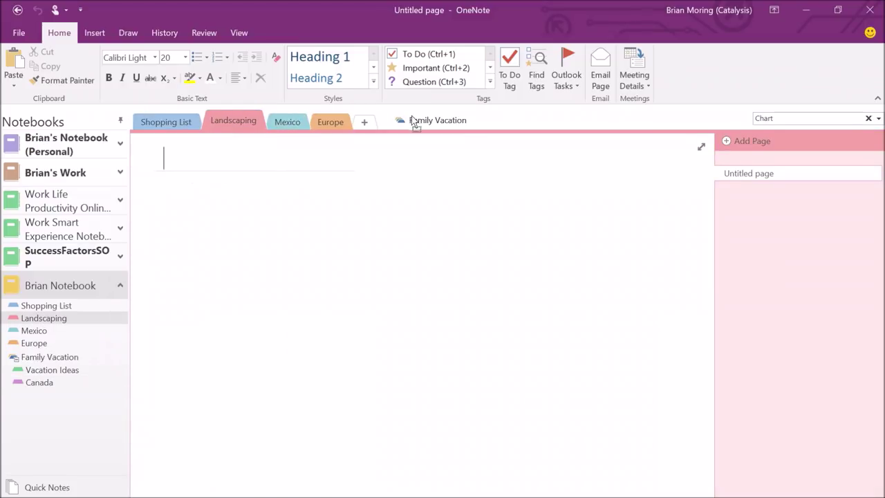
# Move the Mexico section into the Family Vacation group, and place Europe there directly below Vacation Ideas, returning to the notebook level
pyautogui.moveTo(413, 119); pyautogui.dragTo(413, 119)
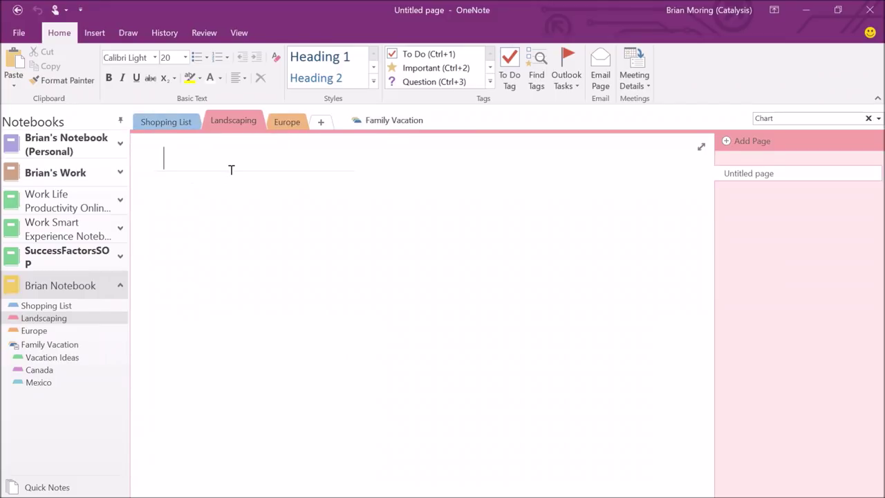
pyautogui.click(179, 128)
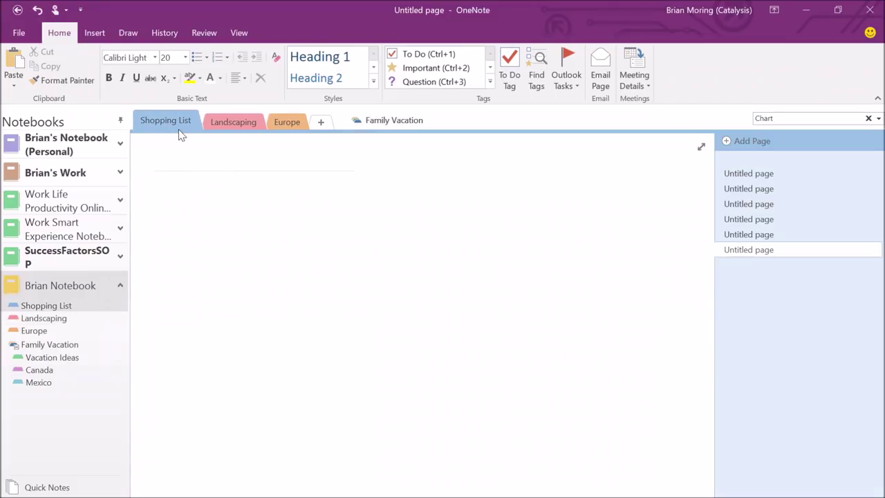
pyautogui.click(34, 335)
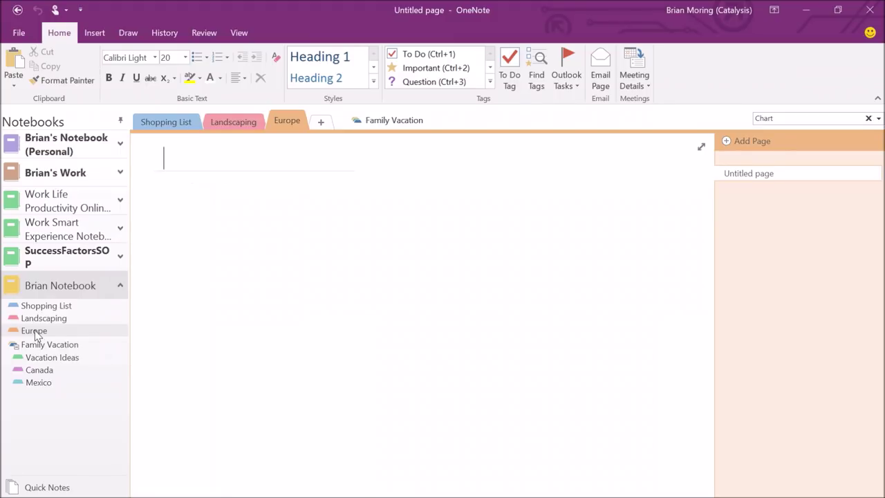
pyautogui.moveTo(34, 335); pyautogui.dragTo(36, 362)
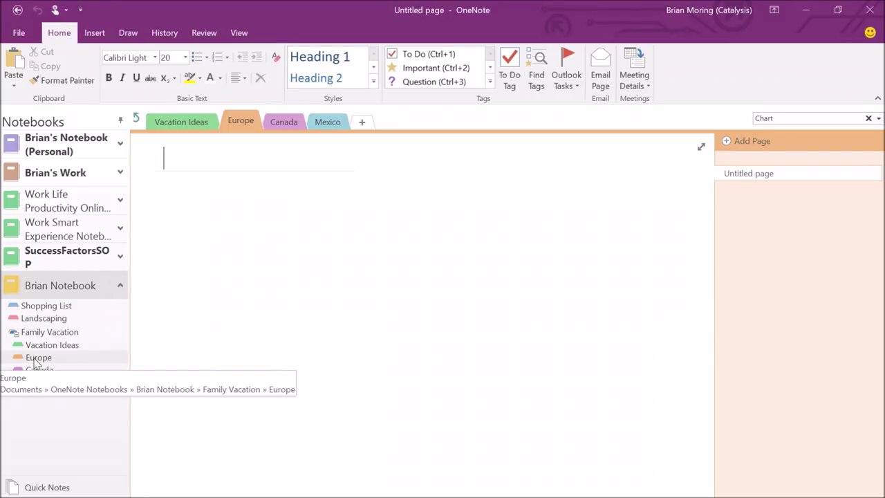
pyautogui.click(135, 118)
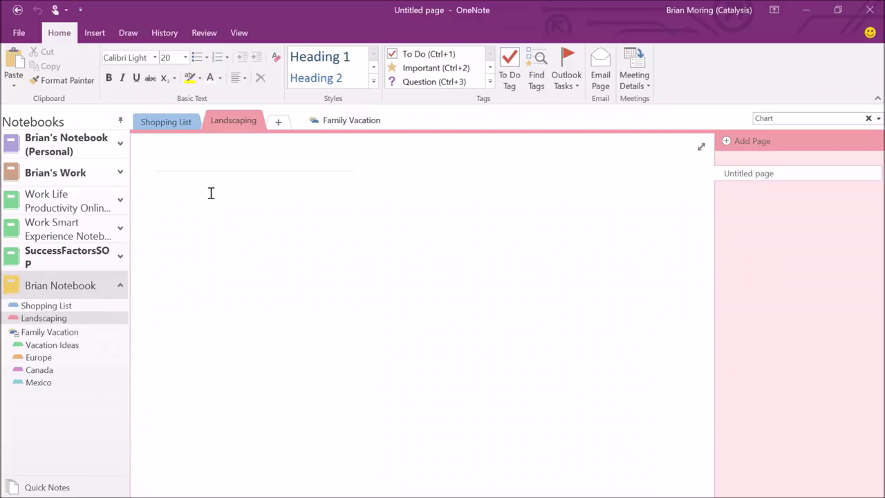
# Title the first page of the Shopping List section "Birthday Party Shopping List"
pyautogui.click(178, 122)
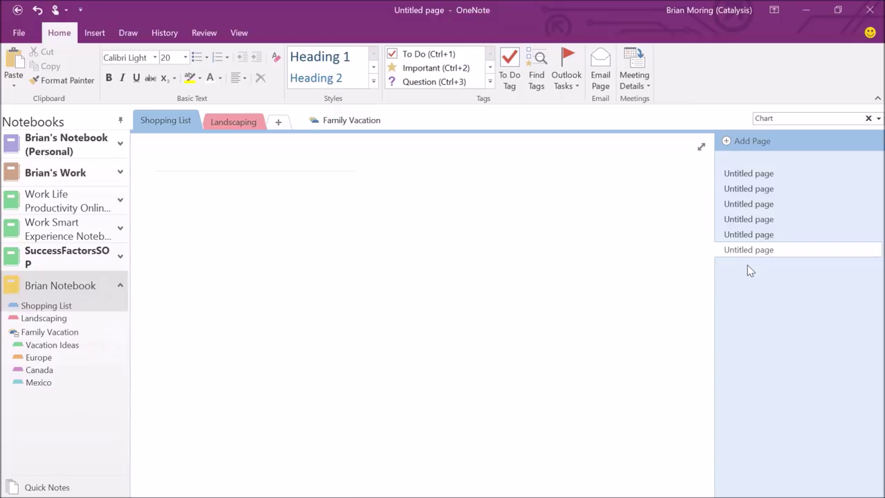
pyautogui.click(761, 176)
pyautogui.click(213, 155)
pyautogui.write('Bi')
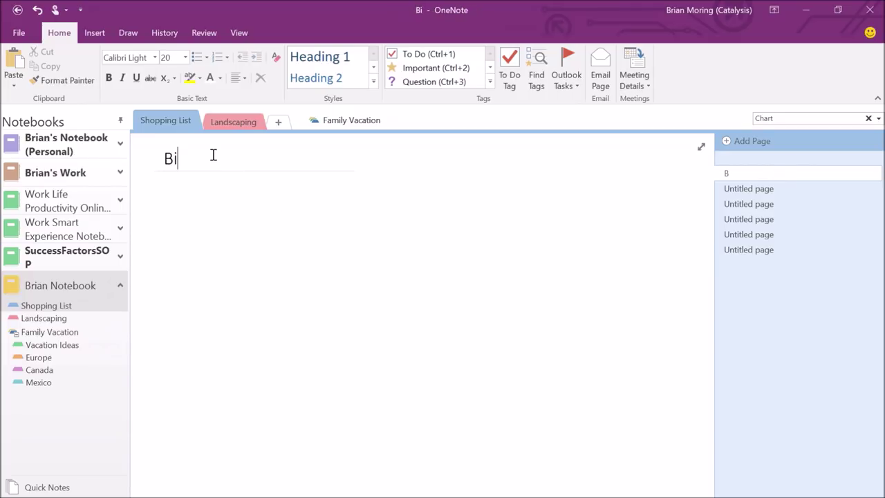
pyautogui.write('rthday')
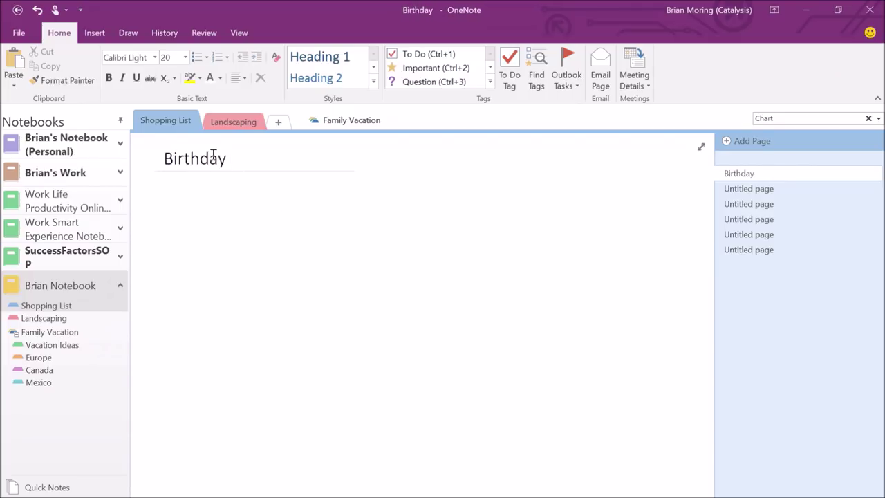
pyautogui.write(' Party Shopp')
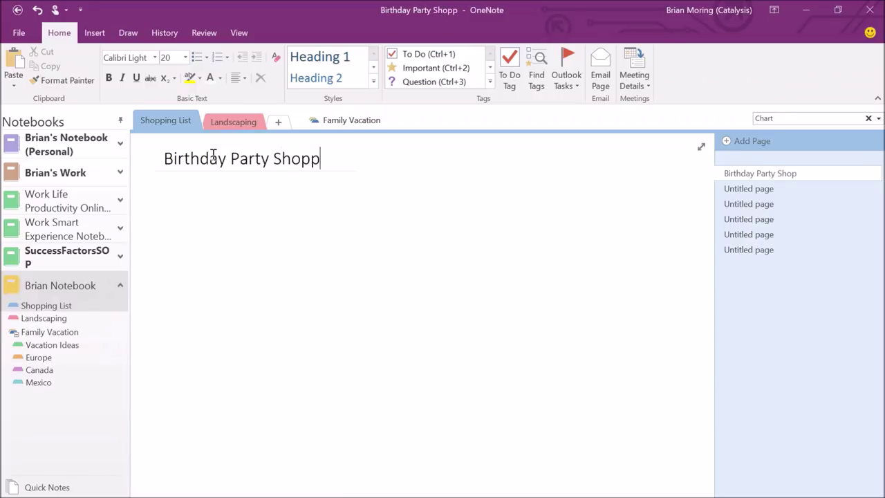
pyautogui.write('ing List')
pyautogui.press('Return')
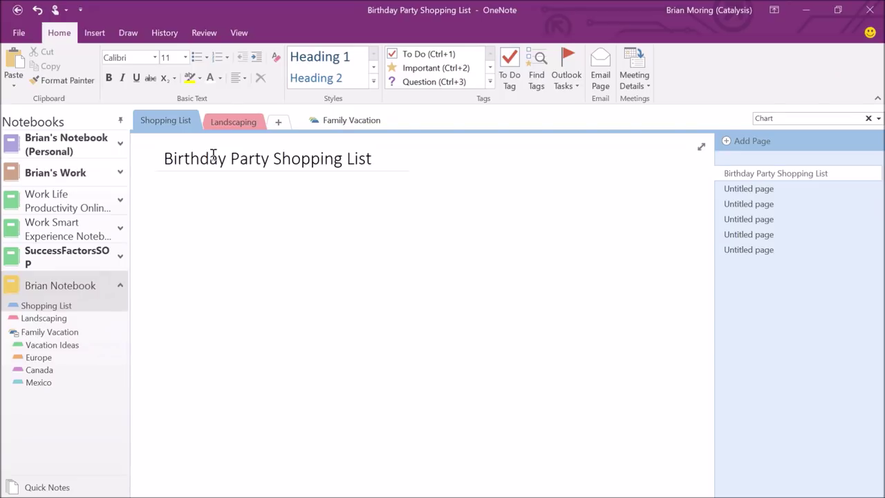
# Title the second page of the Shopping List section "Cake Idea" and the third page "Food Ideas"
pyautogui.click(736, 189)
pyautogui.click(192, 156)
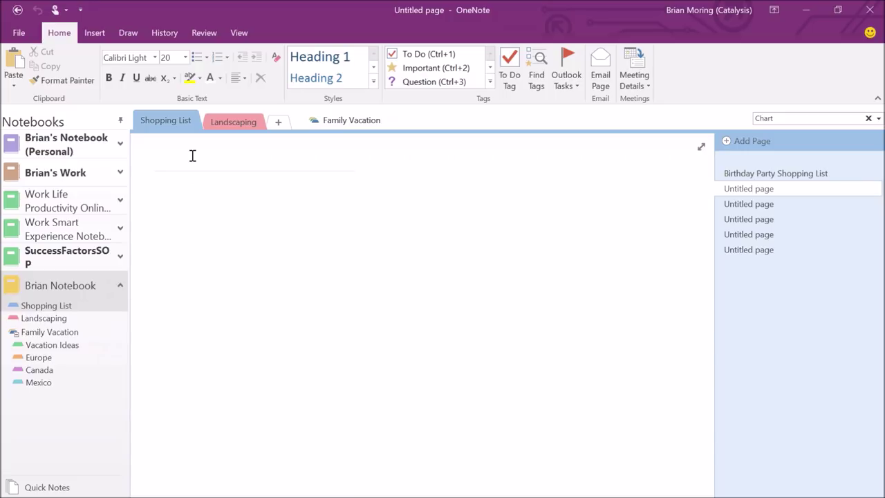
pyautogui.write('Cake Idea')
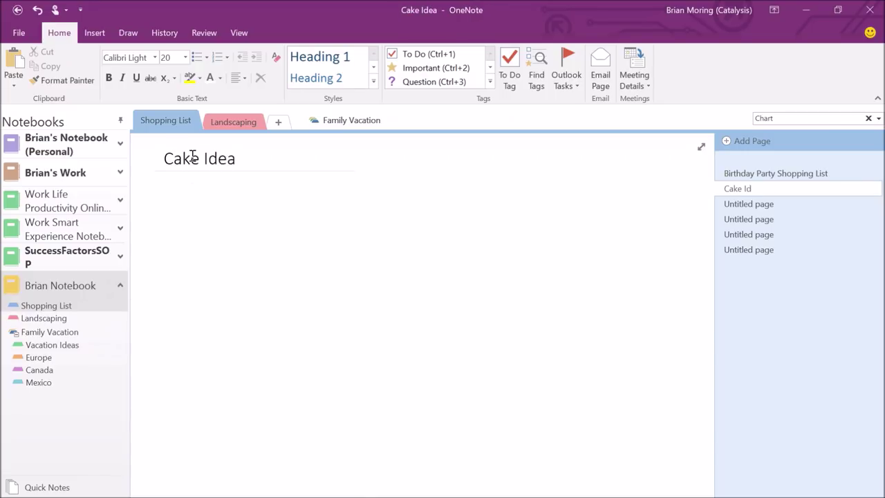
pyautogui.press('Return')
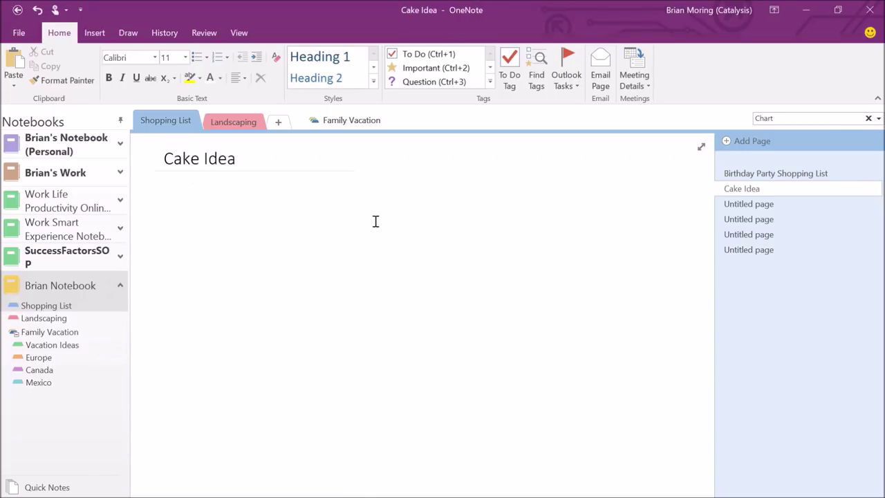
pyautogui.click(724, 204)
pyautogui.write('Food')
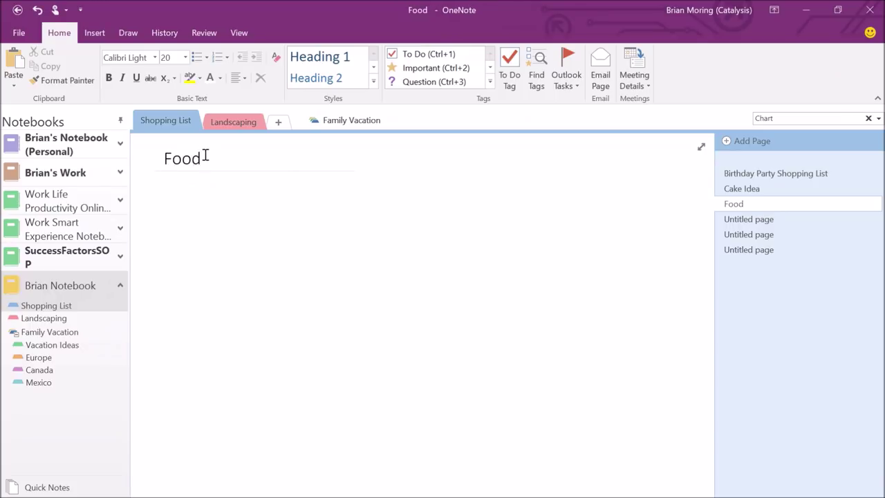
pyautogui.write(' Ideas')
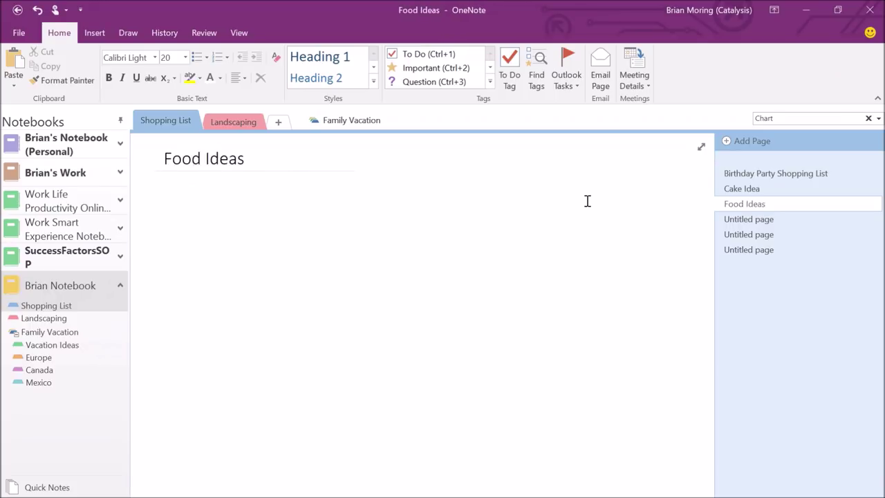
# Title the fourth page of the Shopping List section "Activities"
pyautogui.click(747, 220)
pyautogui.write('Ac')
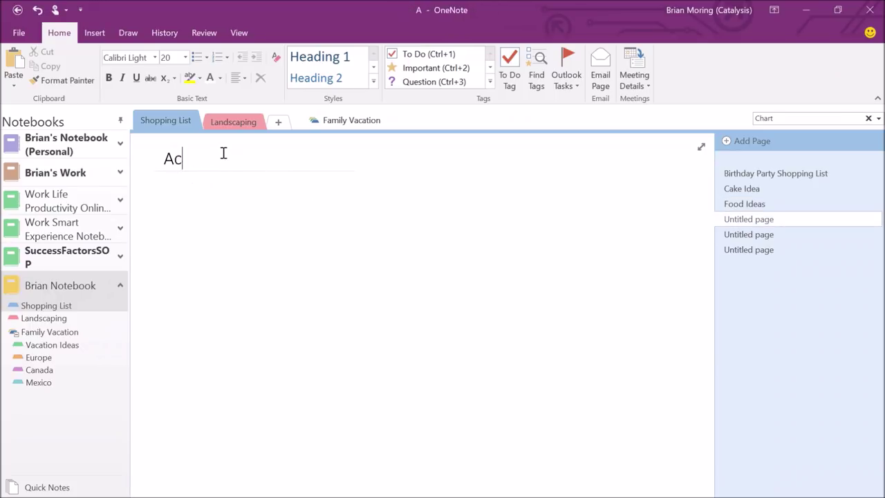
pyautogui.write('tivities')
pyautogui.press('Return')
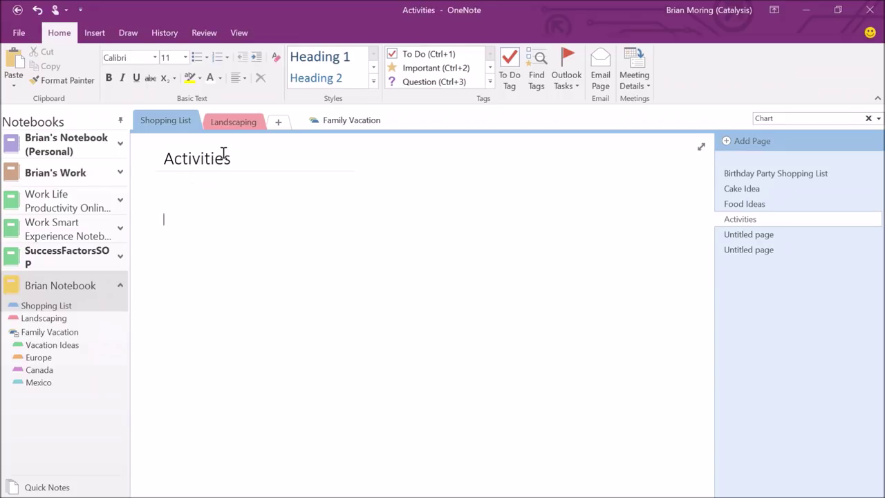
# Make the Cake Idea, Food Ideas and Activities pages subpages of Birthday Party Shopping List, and collapse and re-expand that page group
pyautogui.rightClick(752, 190)
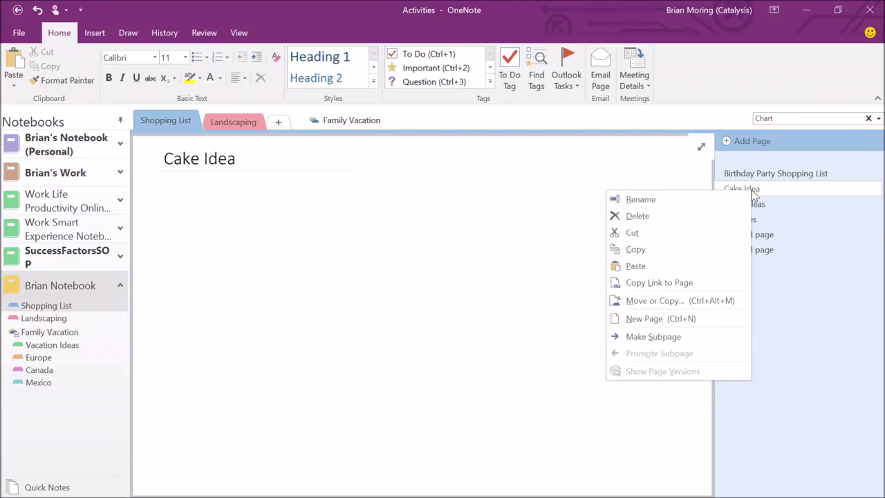
pyautogui.click(664, 336)
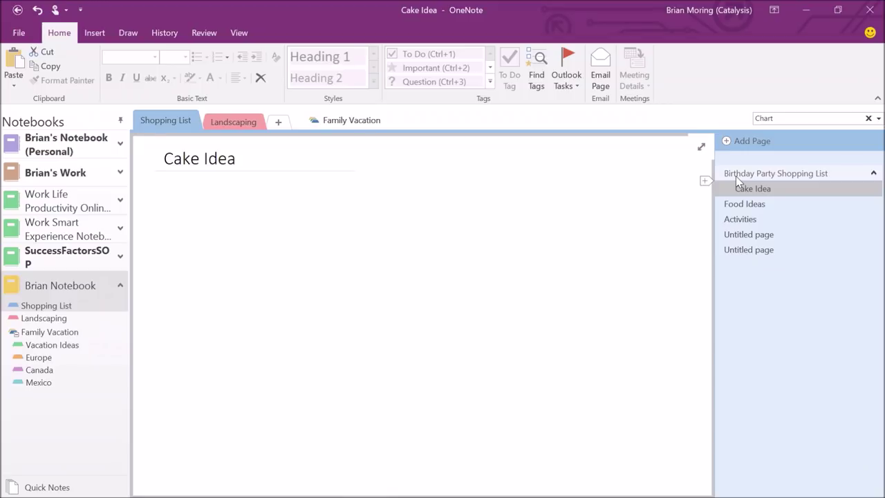
pyautogui.rightClick(738, 204)
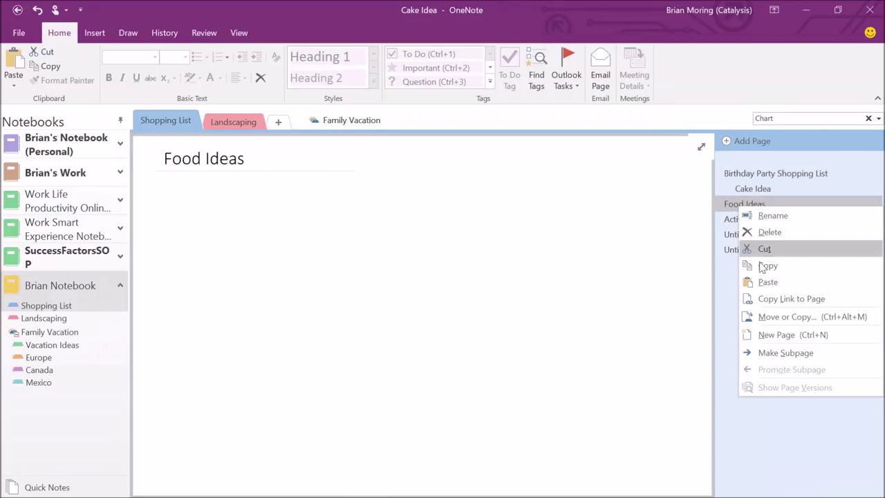
pyautogui.click(780, 352)
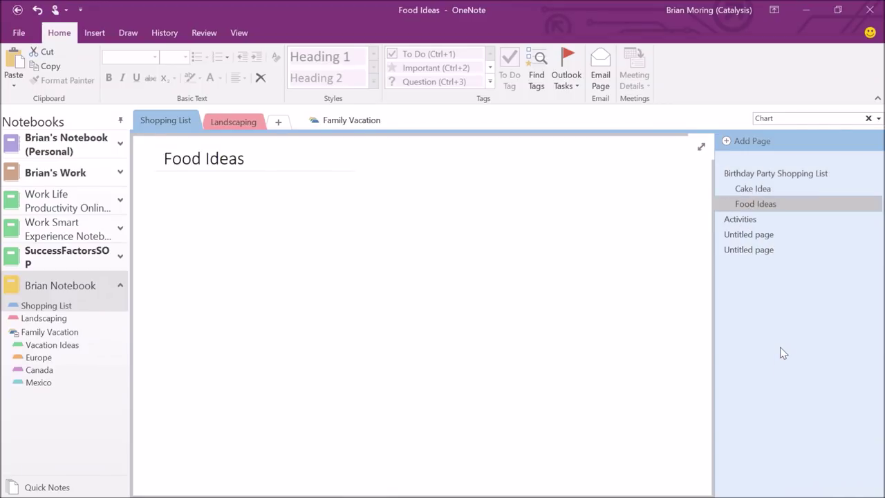
pyautogui.rightClick(746, 223)
pyautogui.click(662, 362)
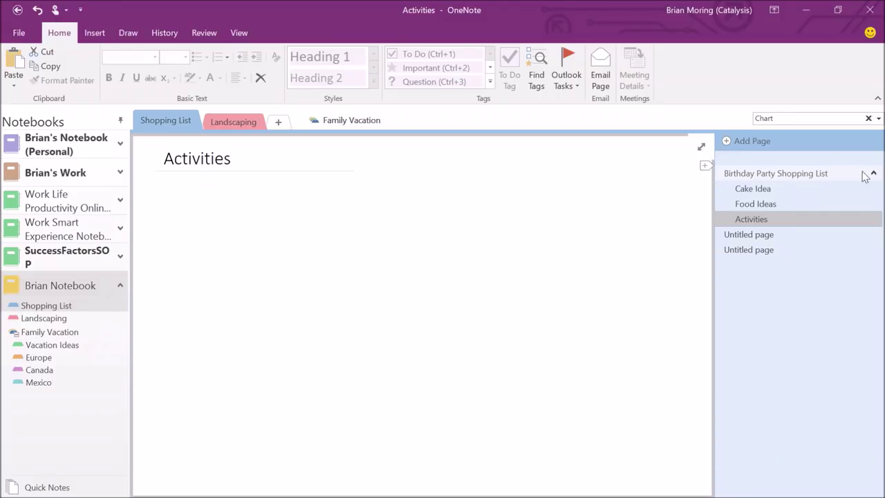
pyautogui.click(875, 174)
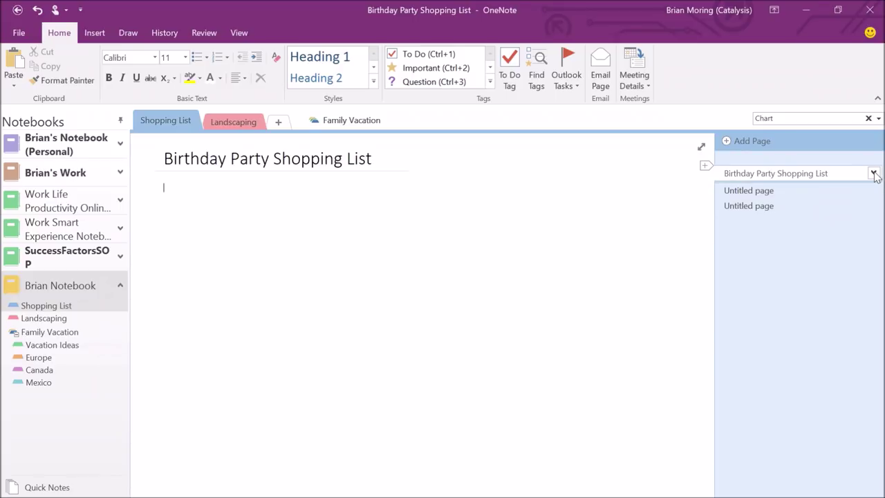
pyautogui.click(874, 173)
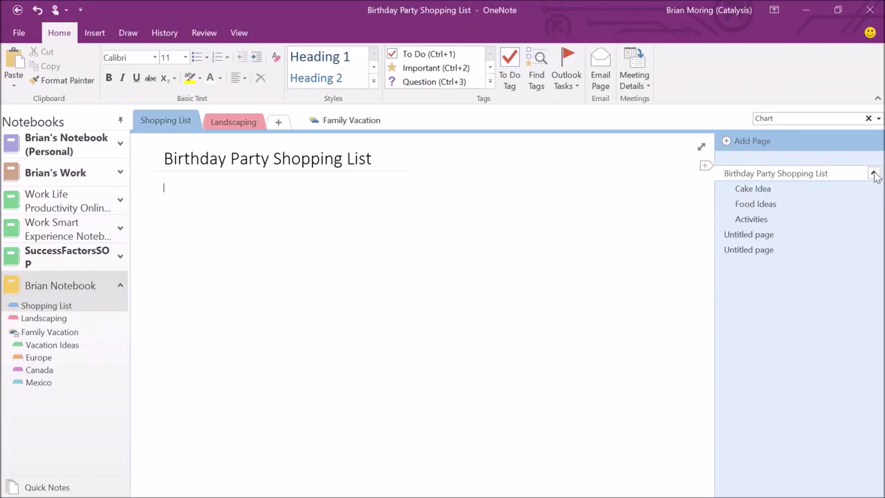